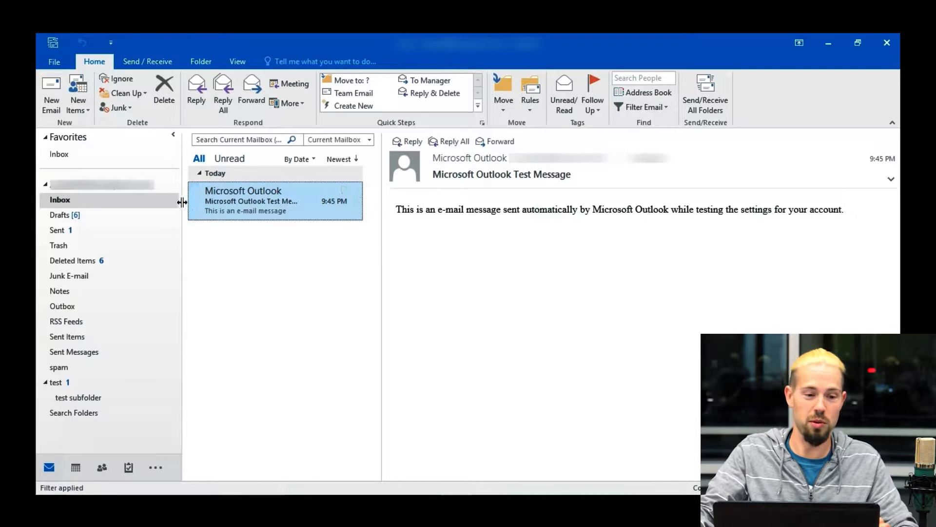
Start an export to a file and choose Outlook Data File (.pst) as the file type.
click(54, 61)
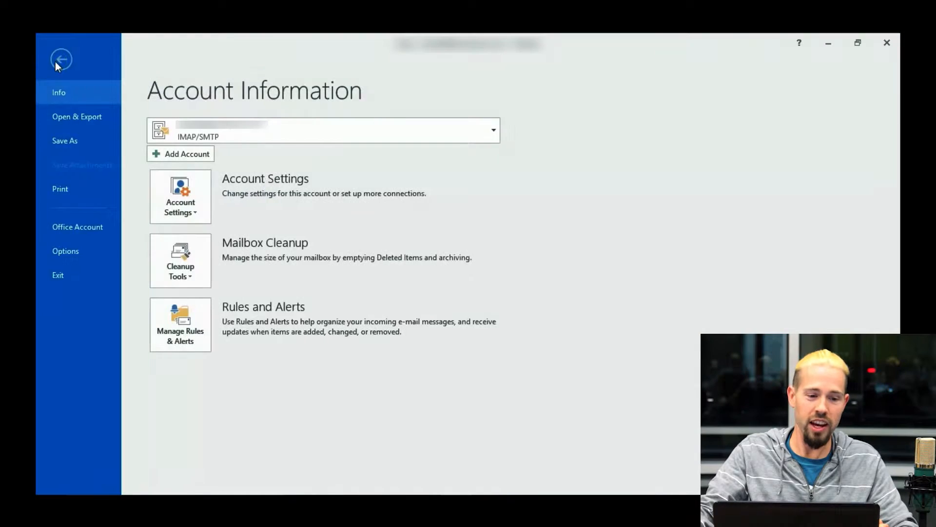
click(76, 120)
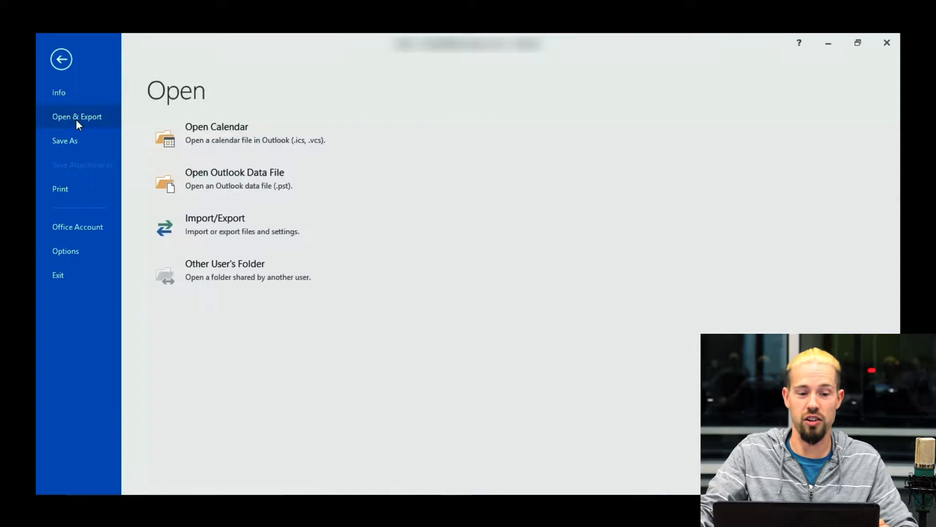
click(203, 220)
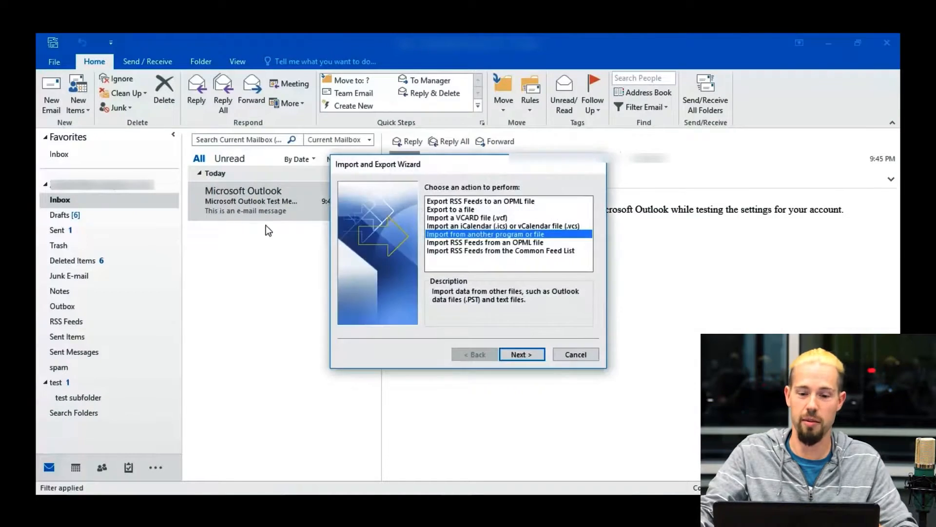
click(455, 210)
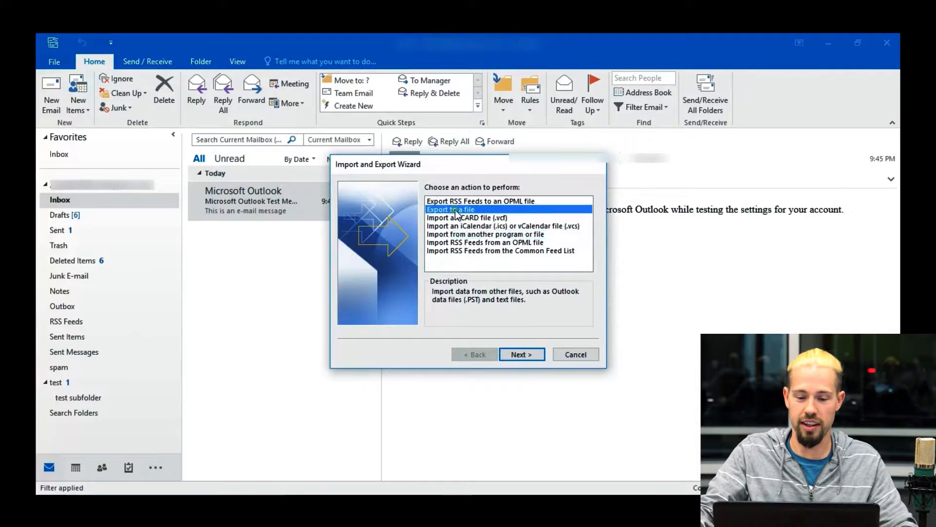
click(526, 353)
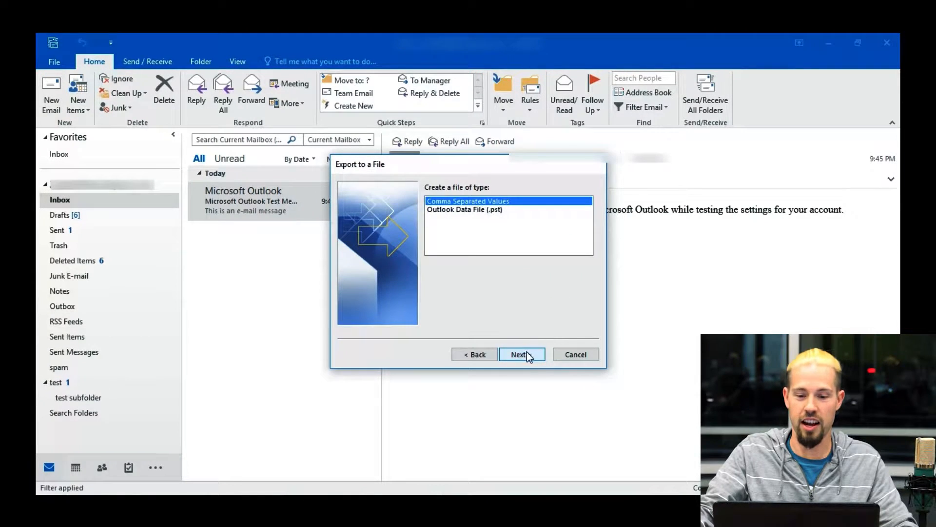
click(497, 211)
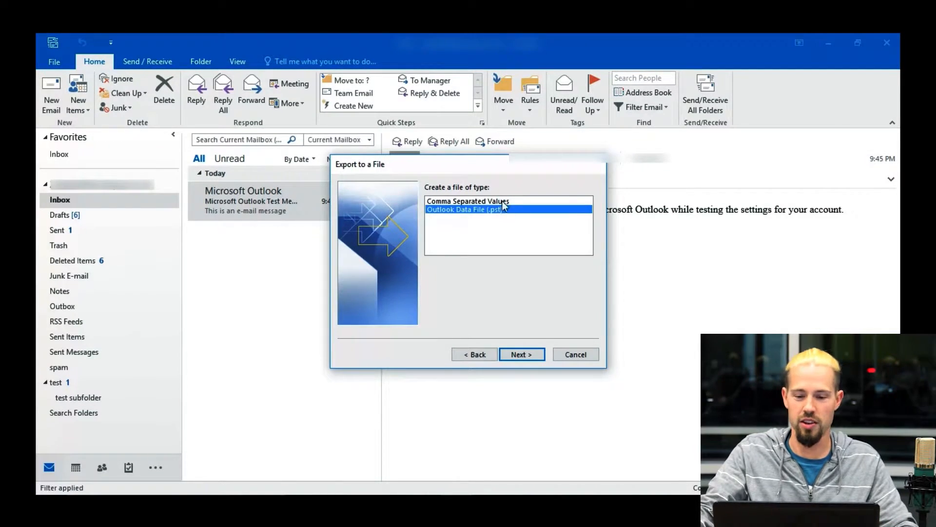
click(526, 353)
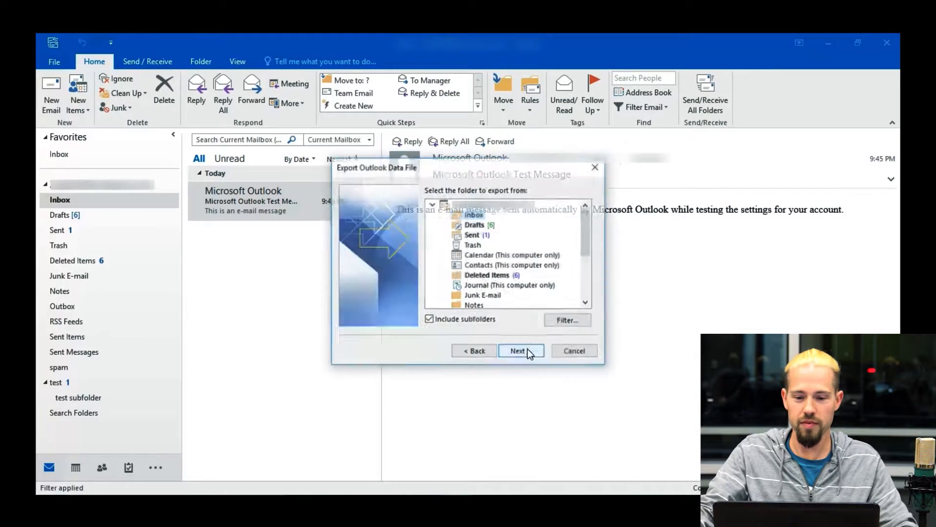
Export the entire mailbox account with subfolders to backup.pst, replacing duplicates with items exported and leaving the optional password blank.
click(476, 207)
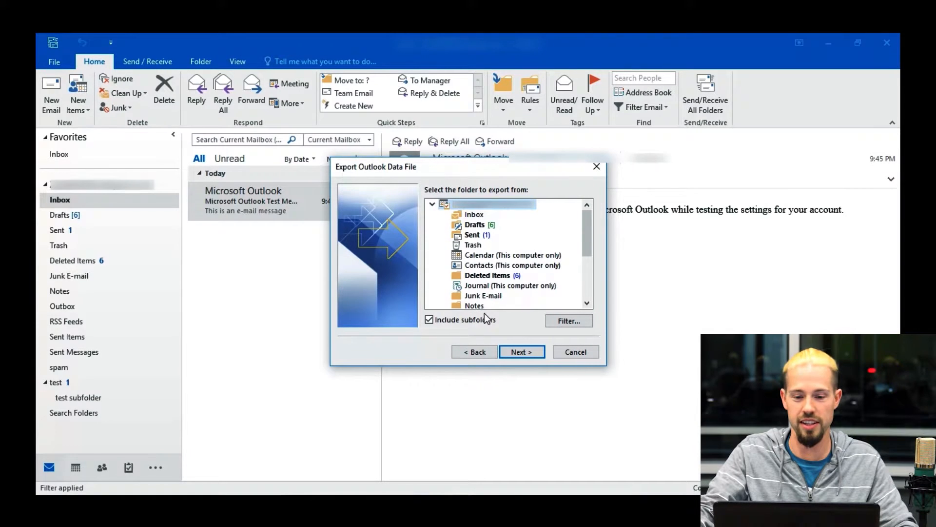
click(474, 216)
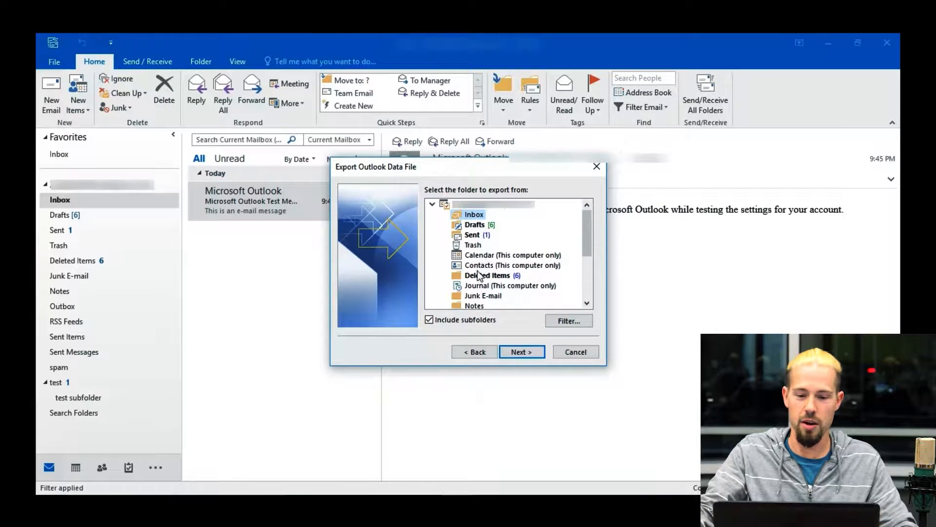
click(492, 205)
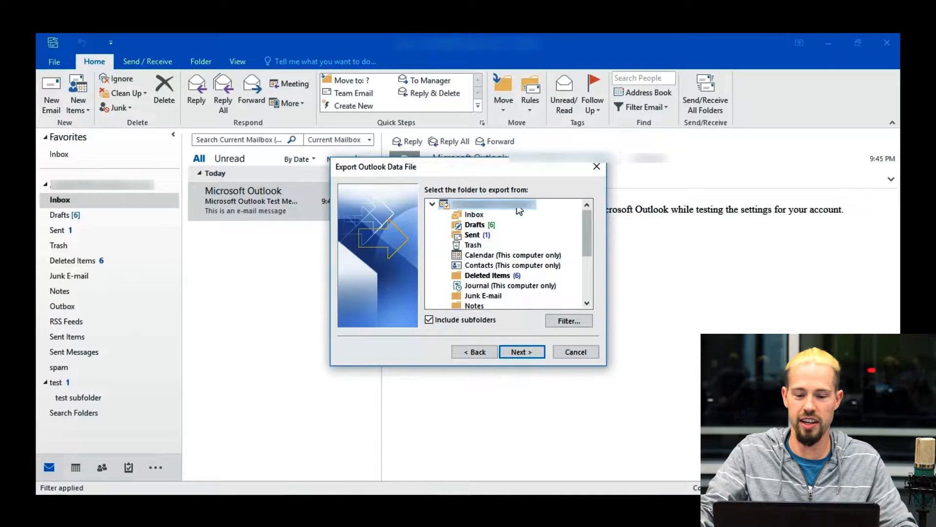
click(525, 351)
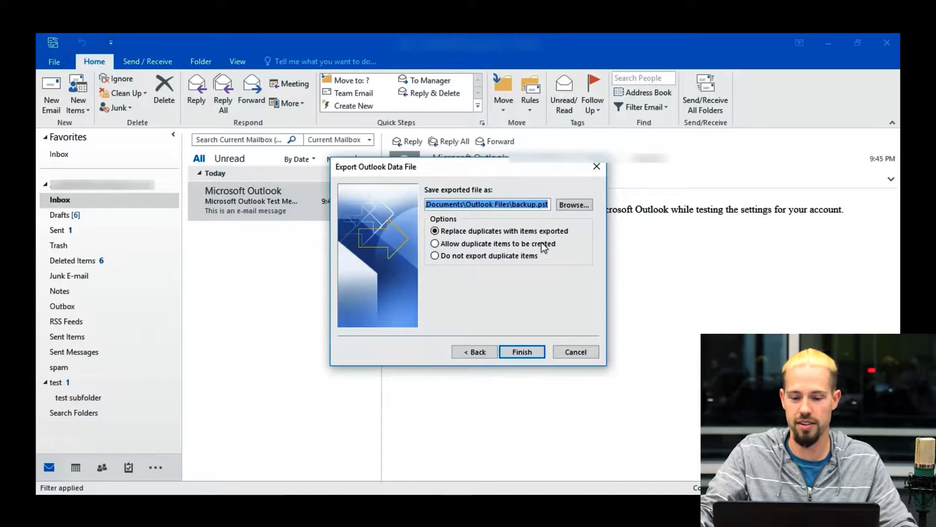
click(524, 350)
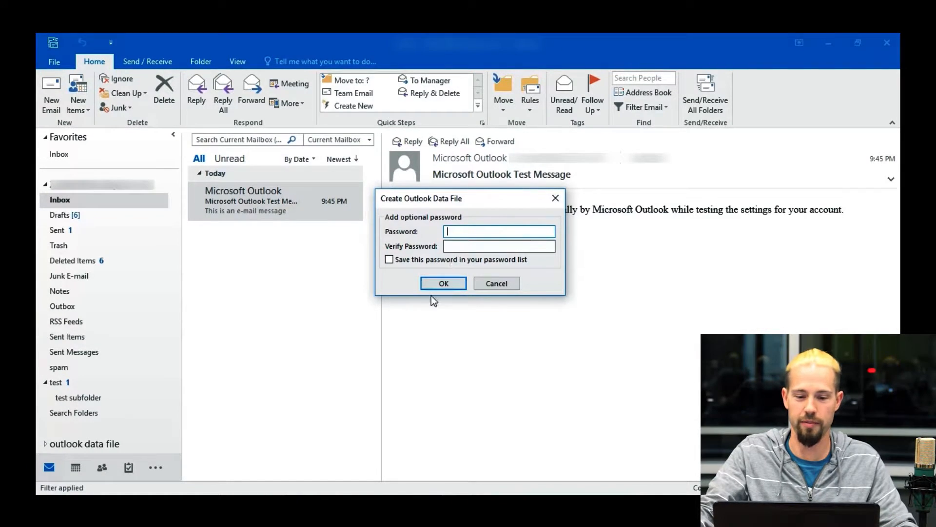
click(445, 282)
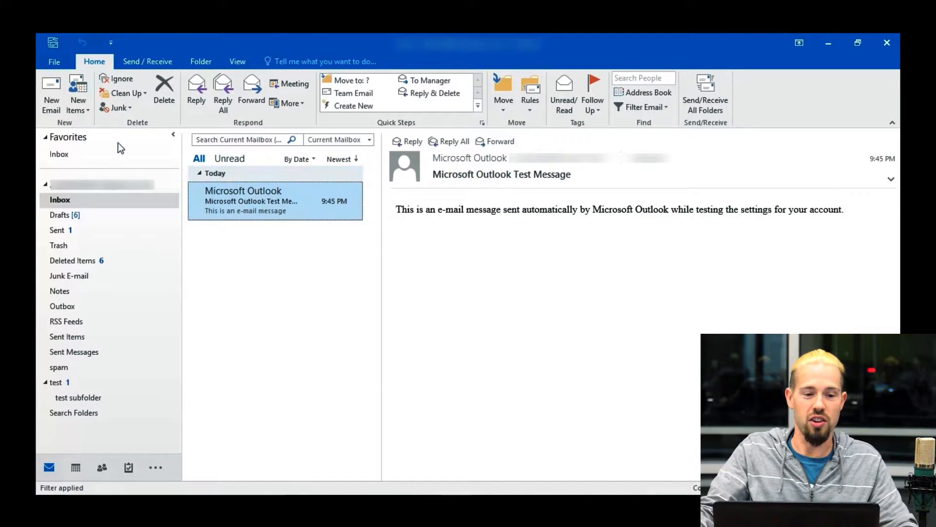
Start an import from another program or file and choose Outlook Data File (.pst) as the file type.
click(53, 61)
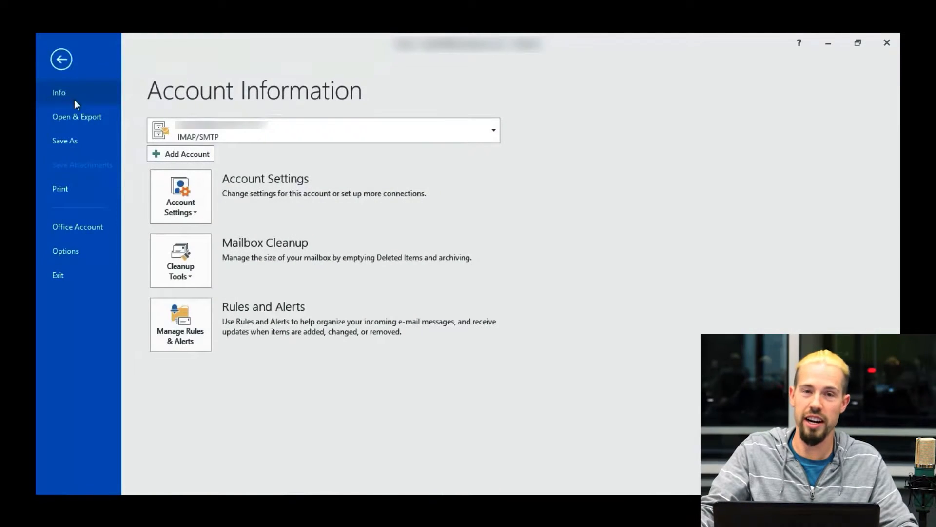
click(77, 117)
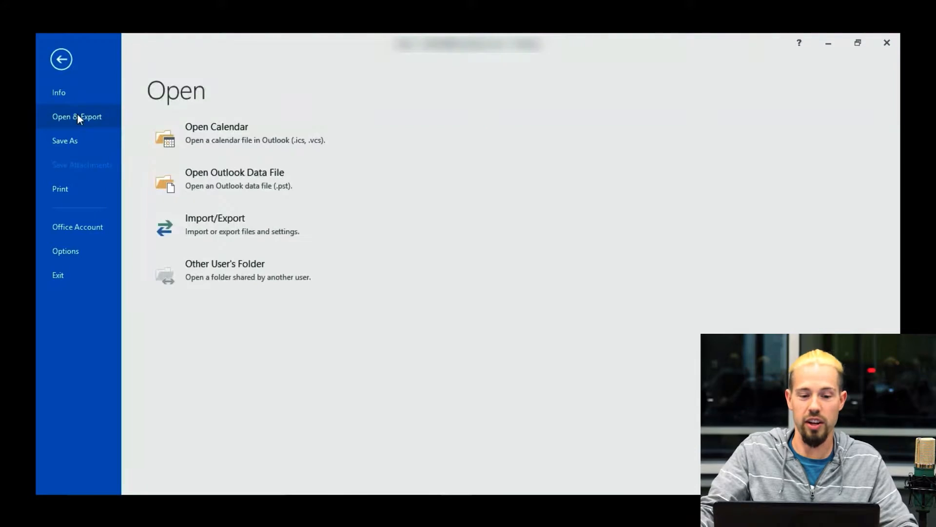
click(216, 223)
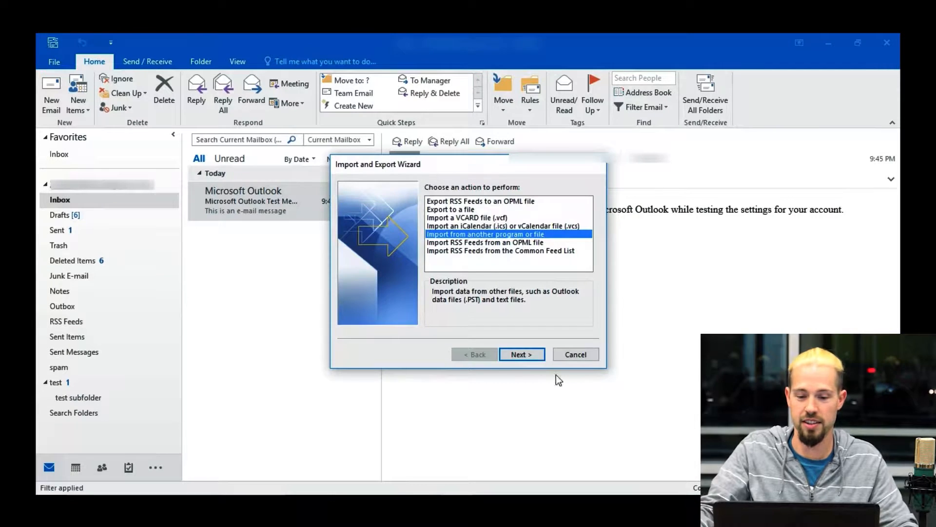
click(529, 353)
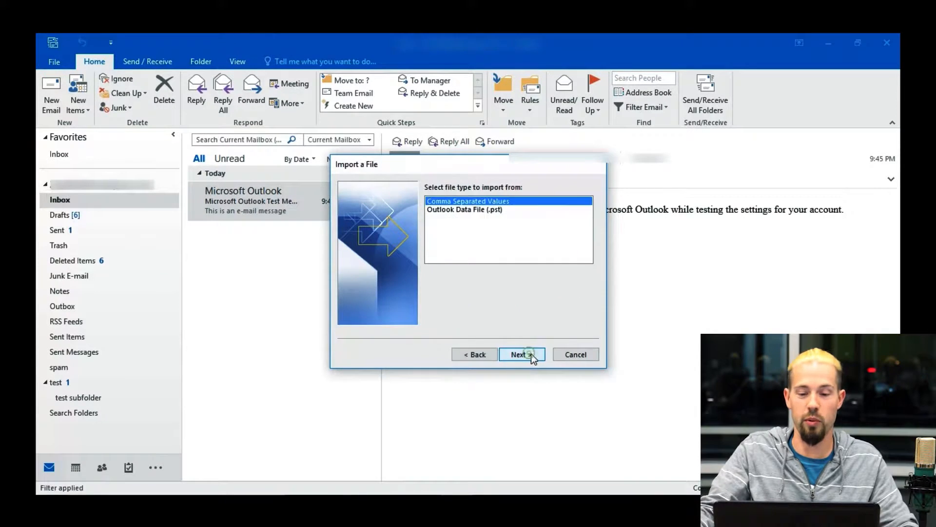
click(482, 210)
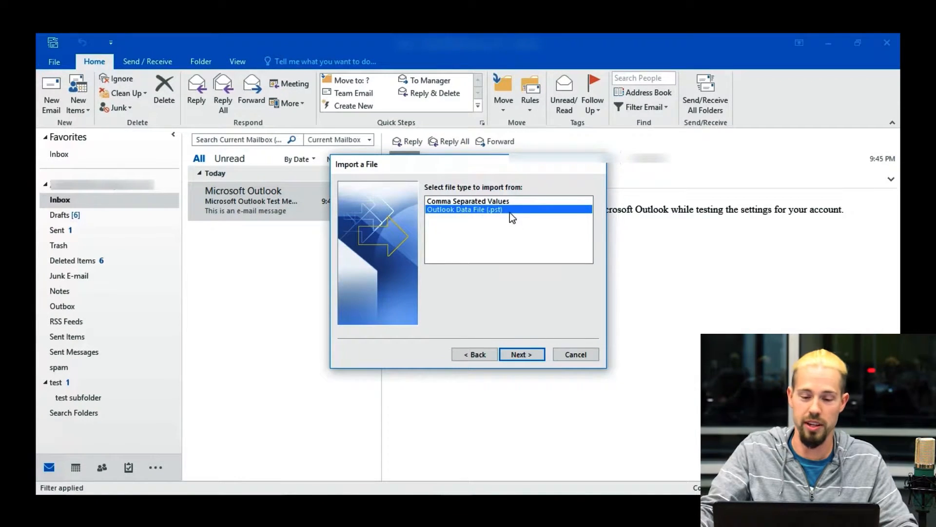
click(525, 349)
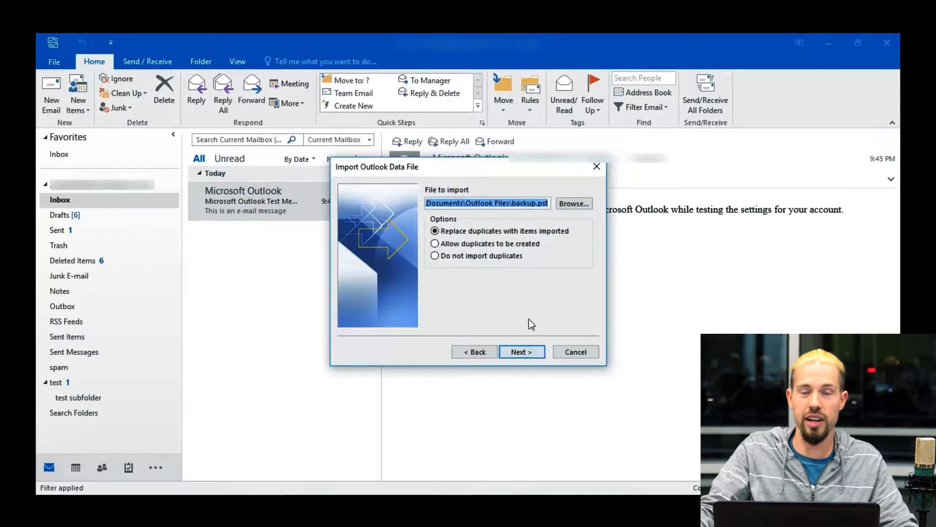
Select the backup file from Outlook Files as the file to import and allow duplicates to be created.
click(575, 205)
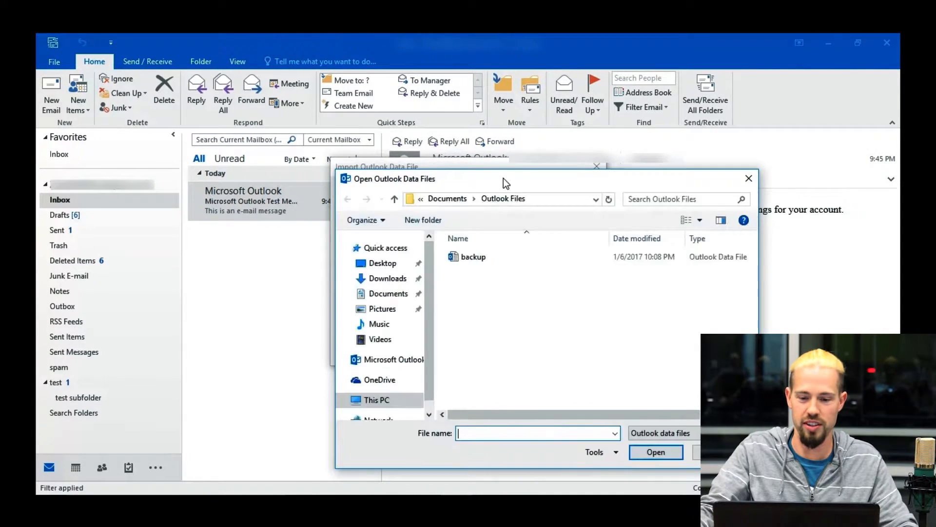
click(466, 256)
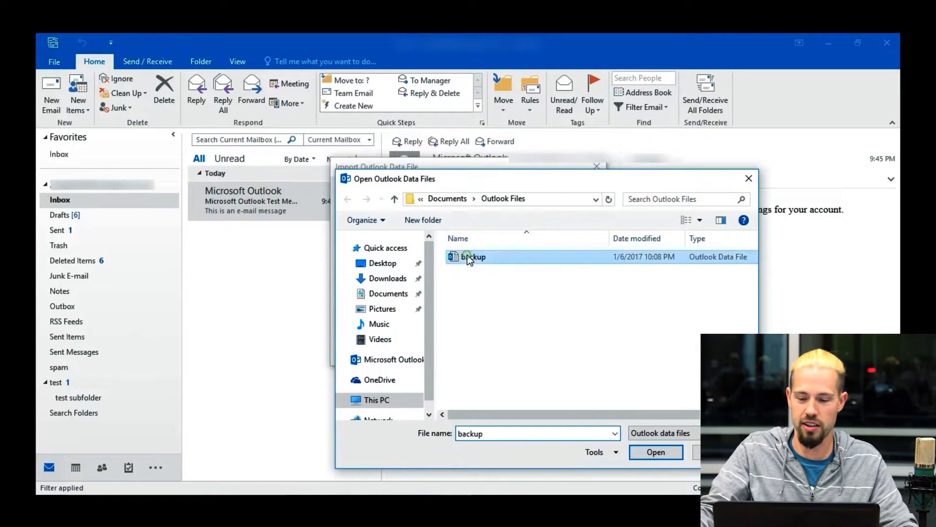
click(664, 452)
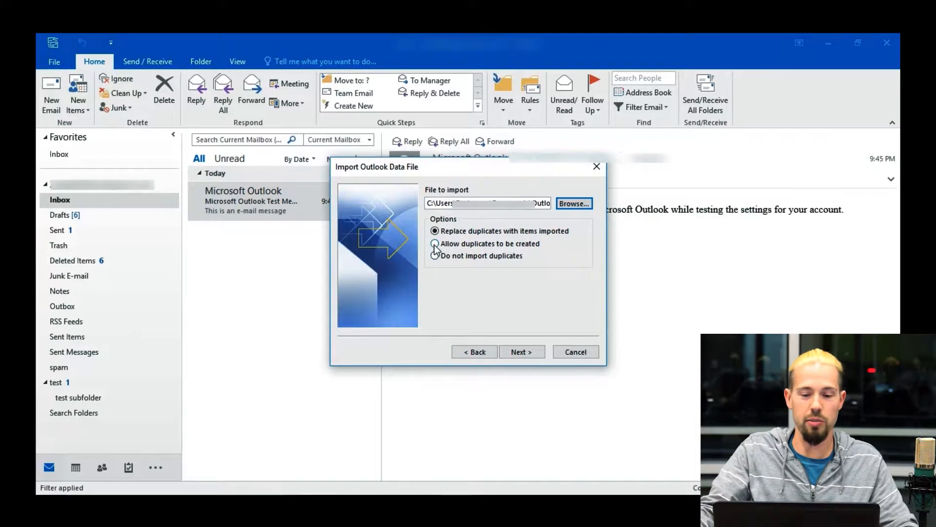
click(434, 244)
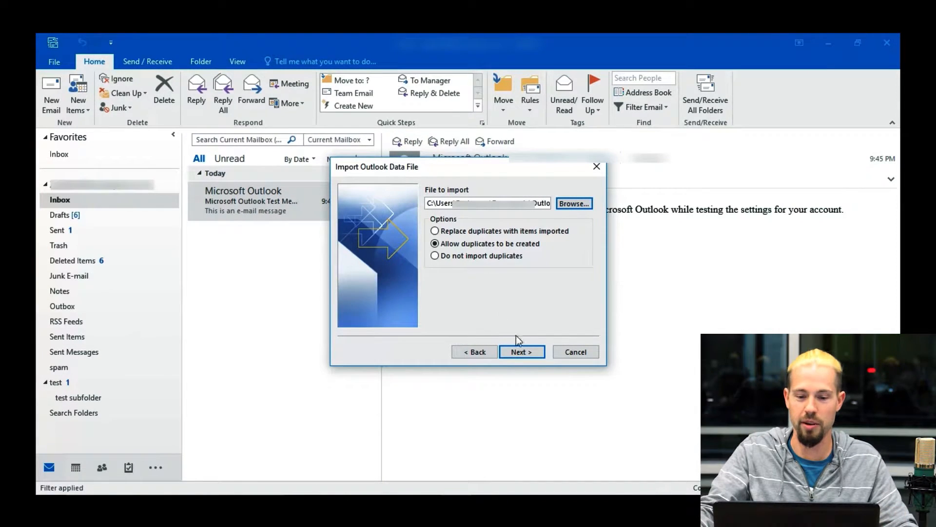
click(522, 351)
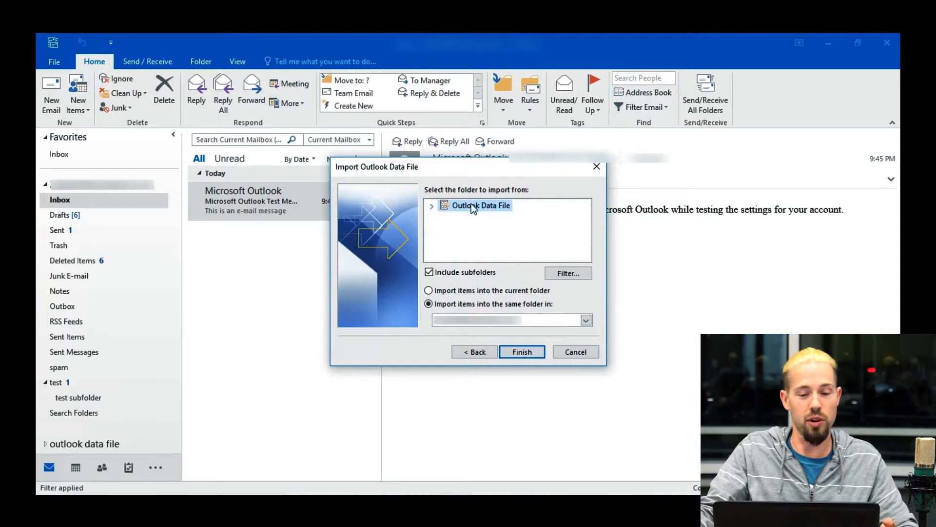
Import the whole Outlook Data File, including subfolders, into the same folders of the mailbox account.
click(432, 206)
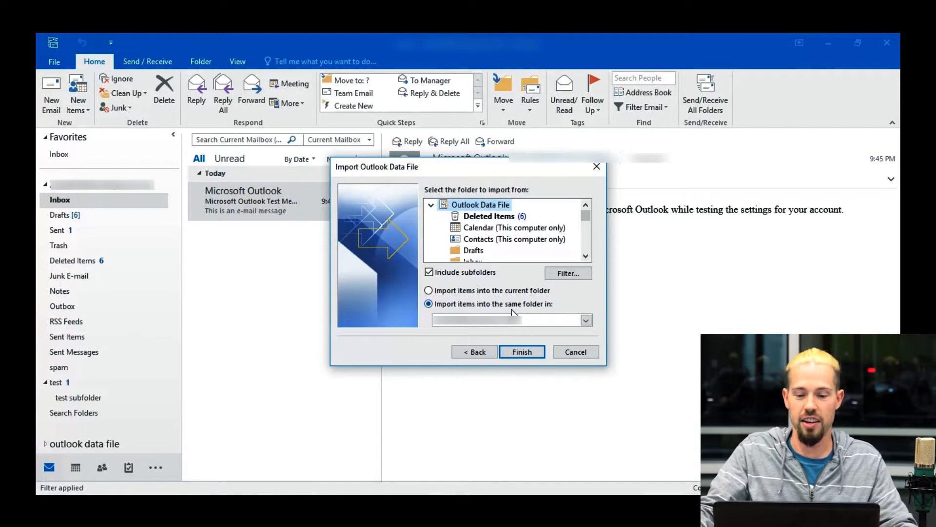
click(490, 322)
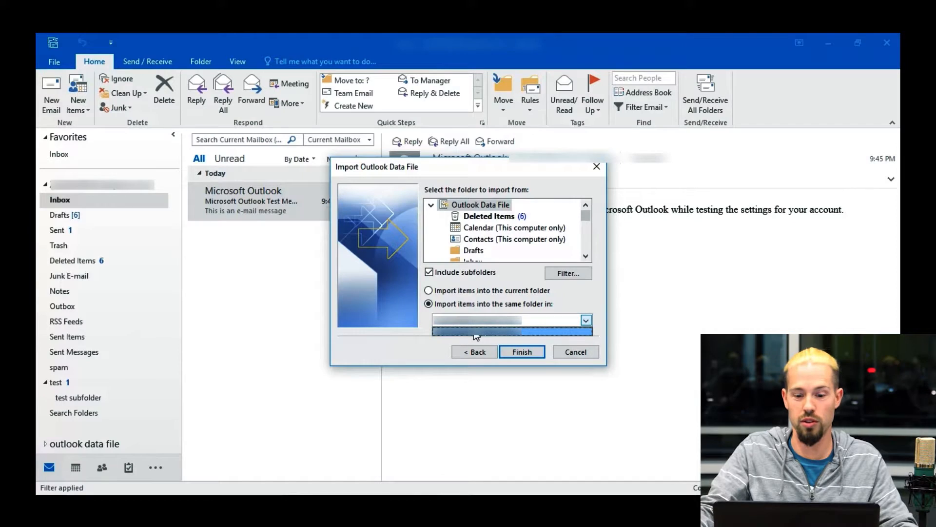
click(476, 333)
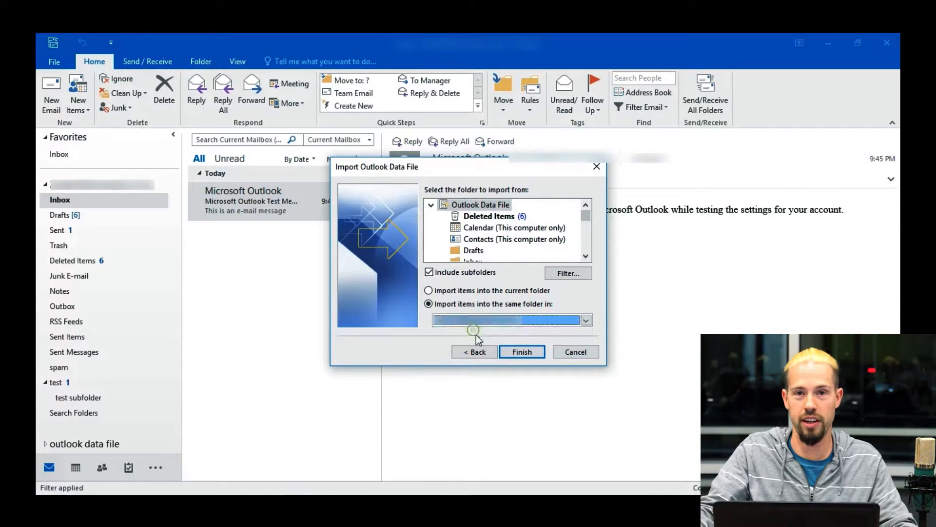
click(527, 352)
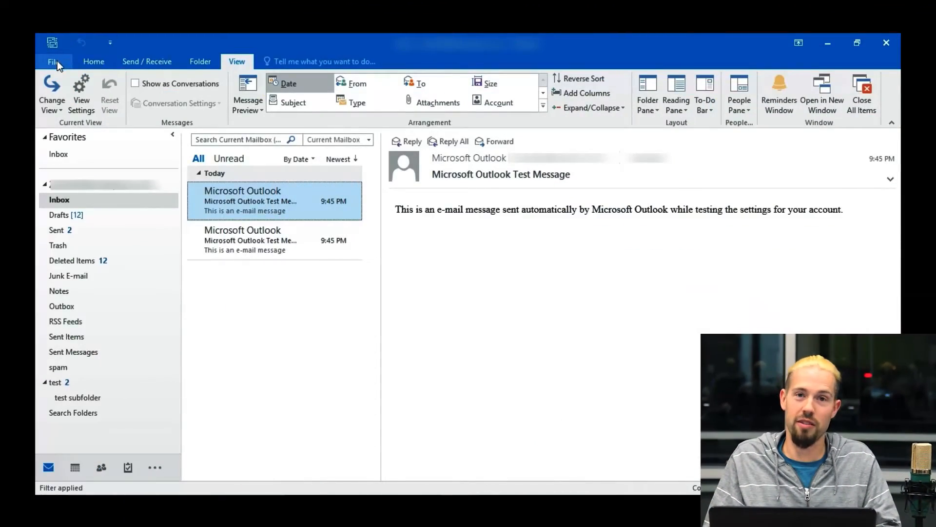
Open the backup Outlook data file from the Outlook Files folder directly, without importing it.
click(57, 61)
click(74, 120)
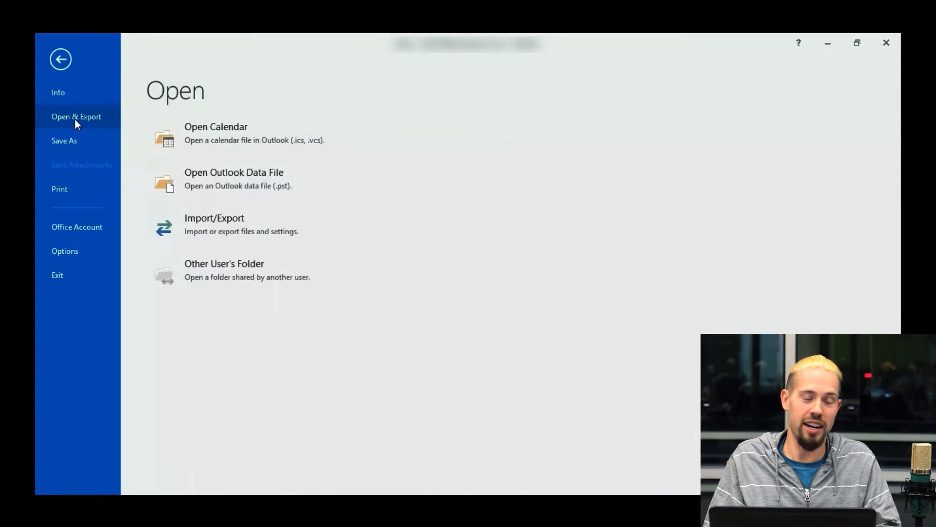
click(235, 179)
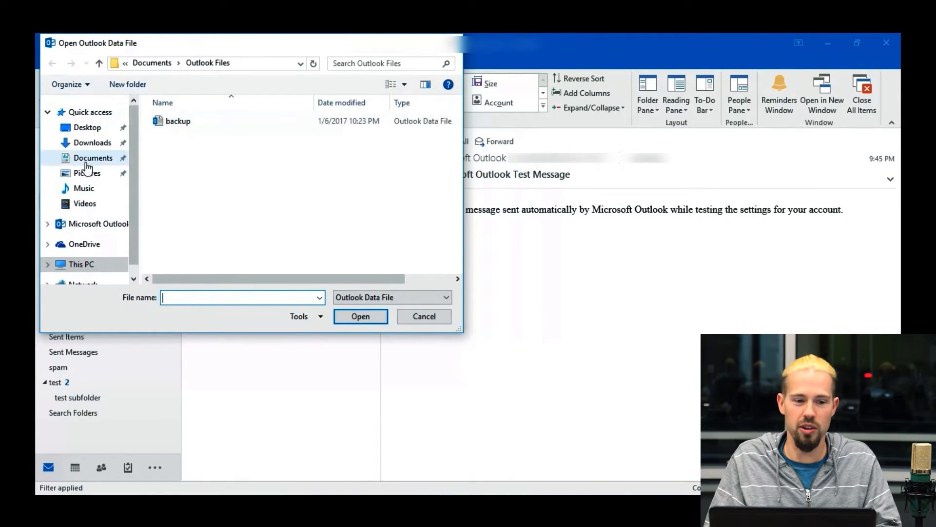
click(179, 122)
click(349, 317)
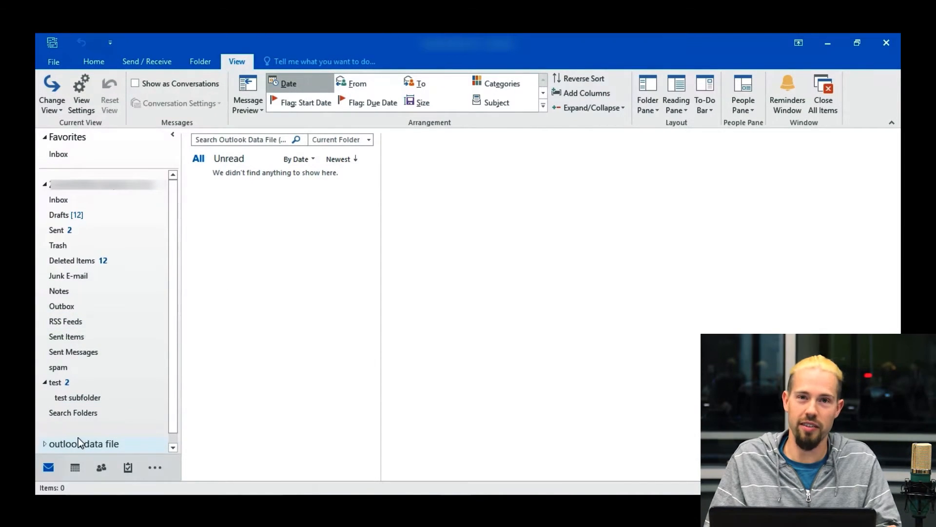
Expand the outlook data file in the folder list to view its folders, and close that data file.
click(44, 444)
drag(175, 298, 173, 327)
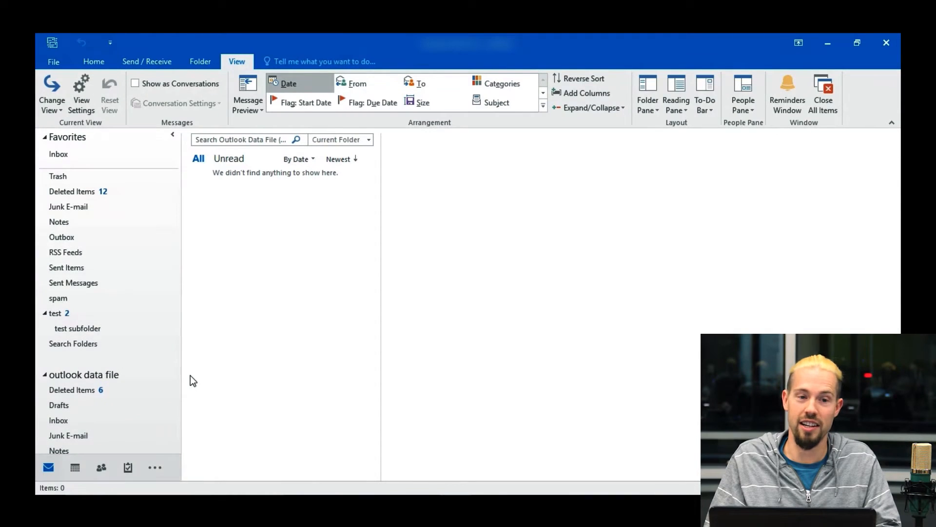
right_click(65, 374)
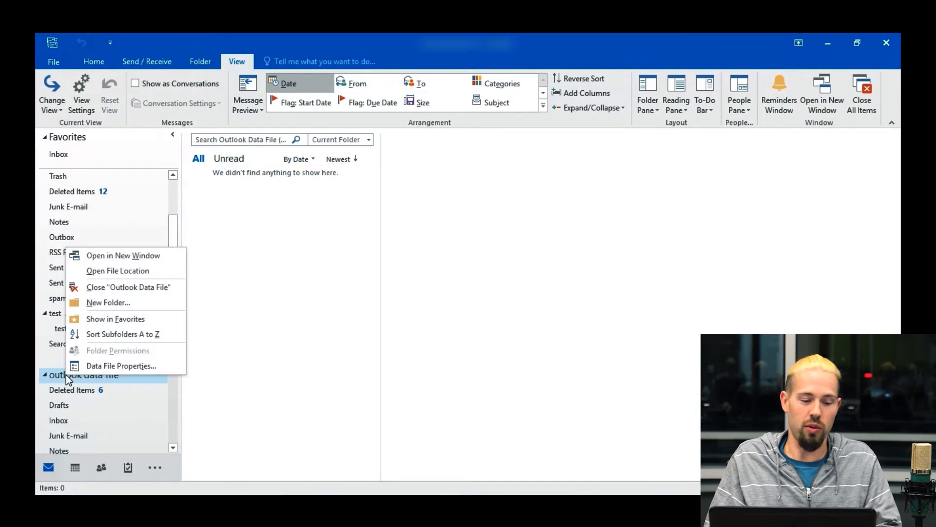
click(108, 288)
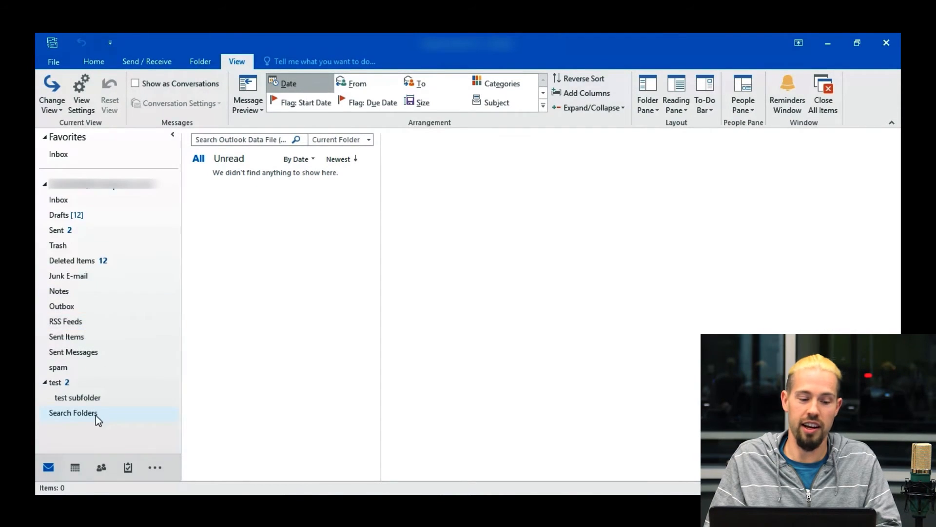